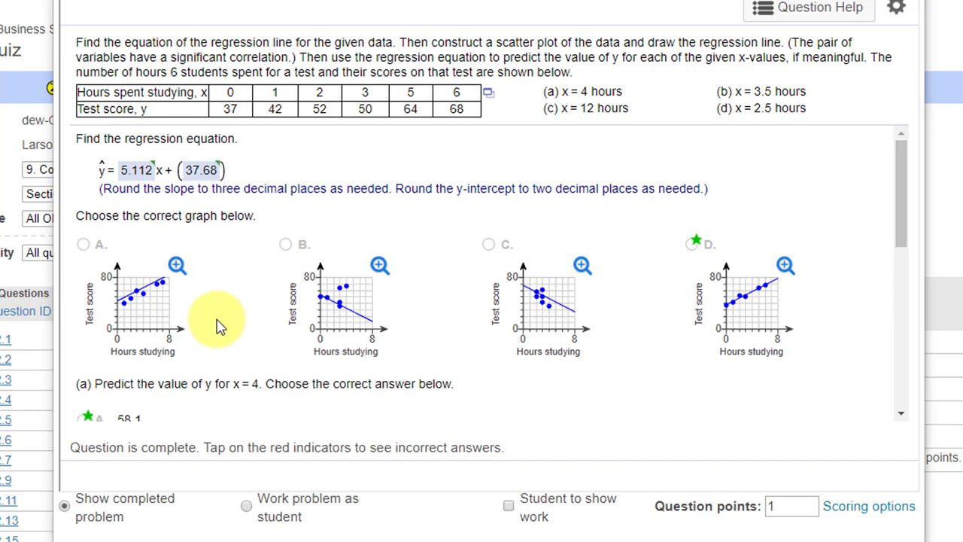
Open the six-student hours-studied and test-score table in StatCrunch and position its window.
{"action": "scroll", "coordinate": [225, 320], "scroll_direction": "down", "scroll_amount": 6}
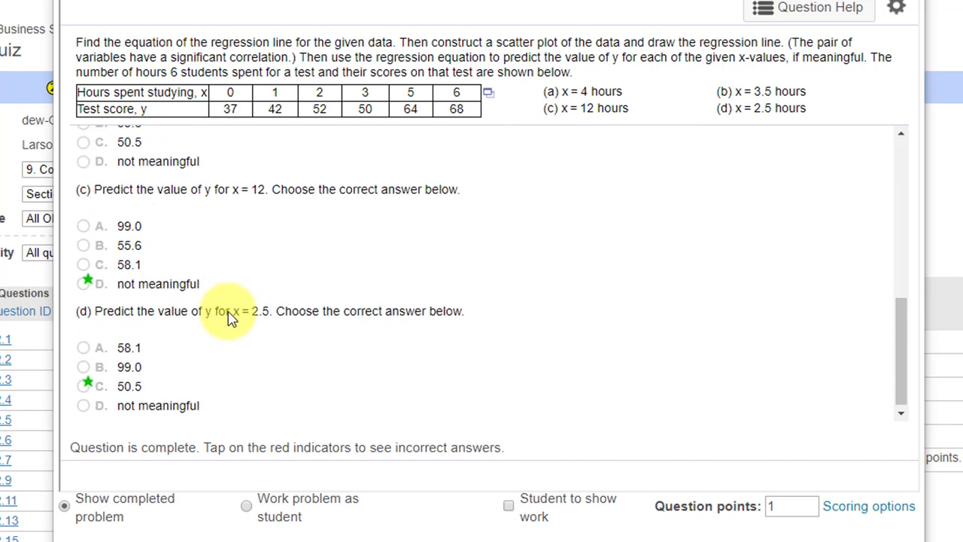
{"action": "scroll", "coordinate": [230, 313], "scroll_direction": "up", "scroll_amount": 6}
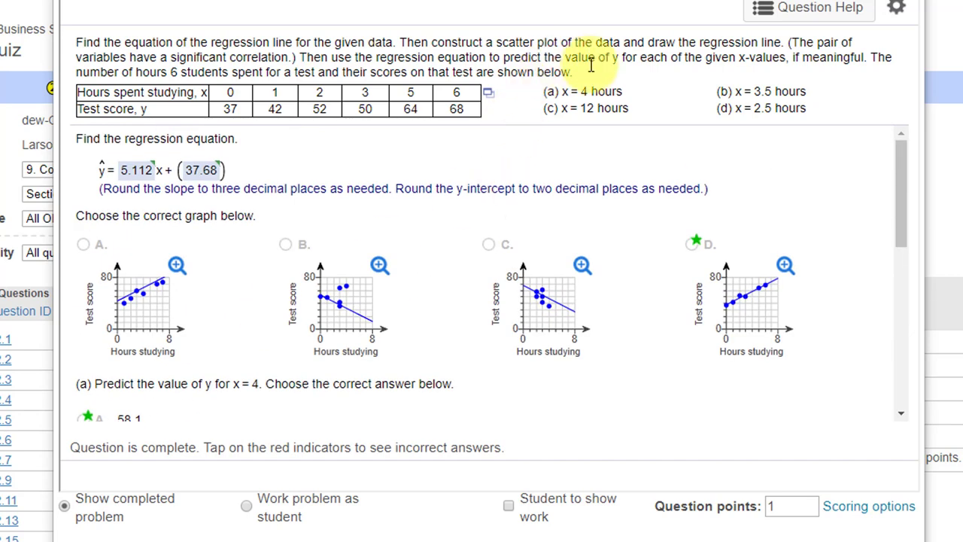
{"action": "left_click", "coordinate": [488, 96]}
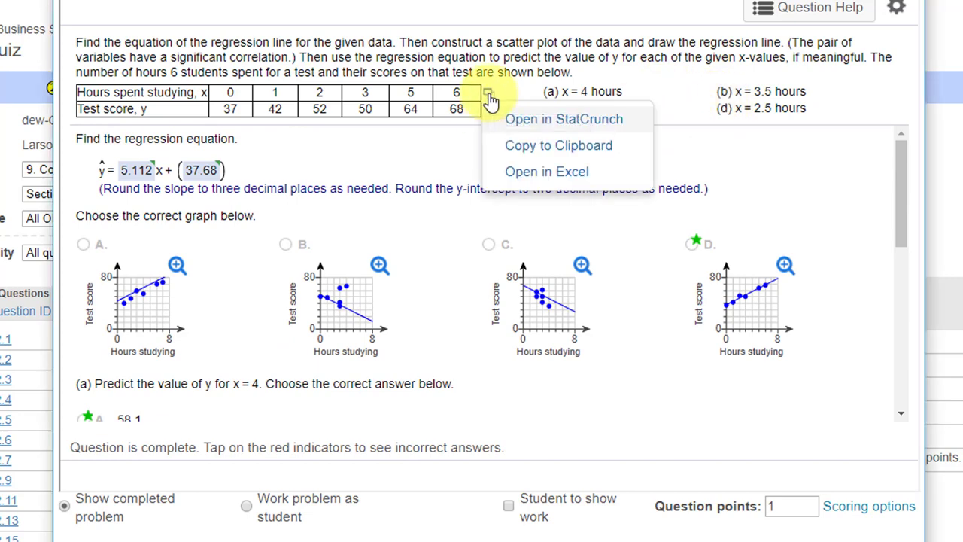
{"action": "left_click", "coordinate": [519, 120]}
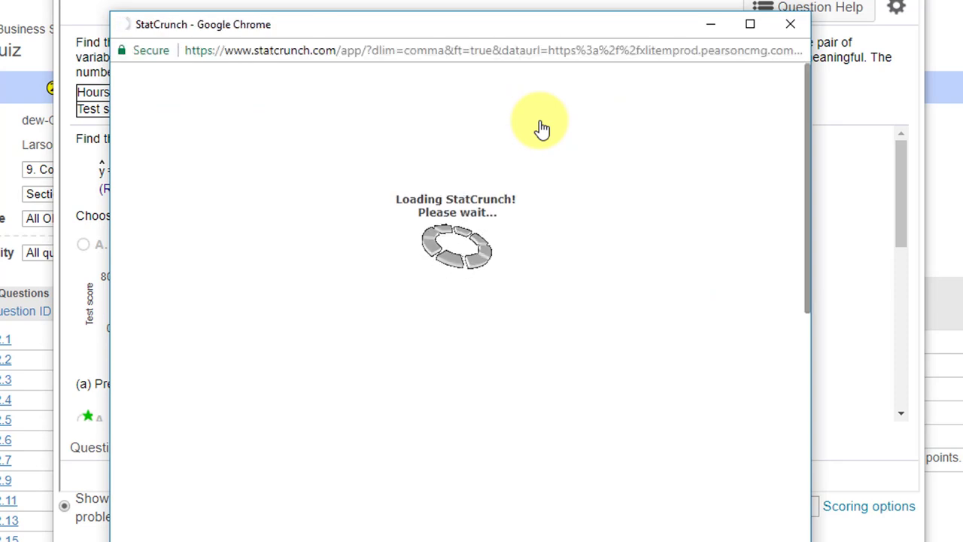
{"action": "left_click_drag", "start_coordinate": [440, 30], "coordinate": [448, 0]}
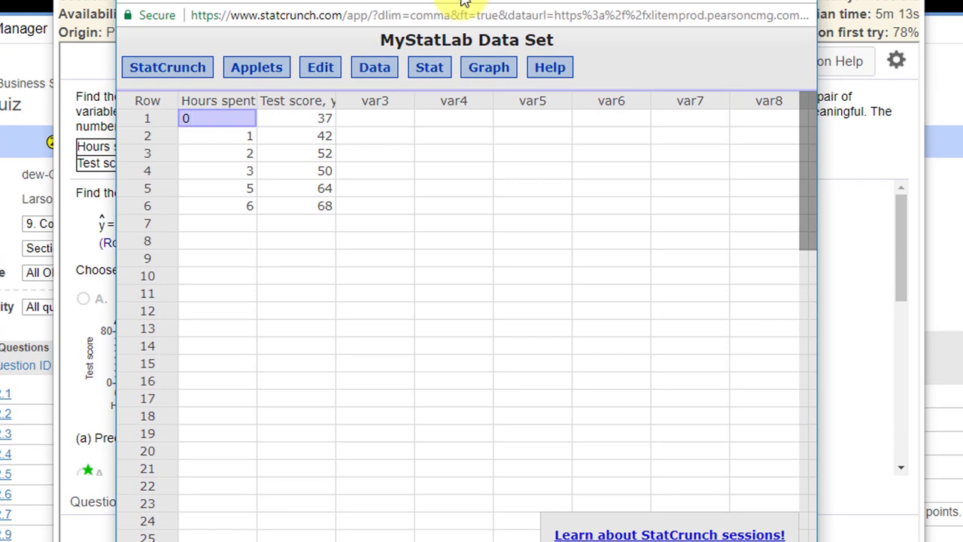
{"action": "left_click_drag", "start_coordinate": [466, 0], "coordinate": [498, 52]}
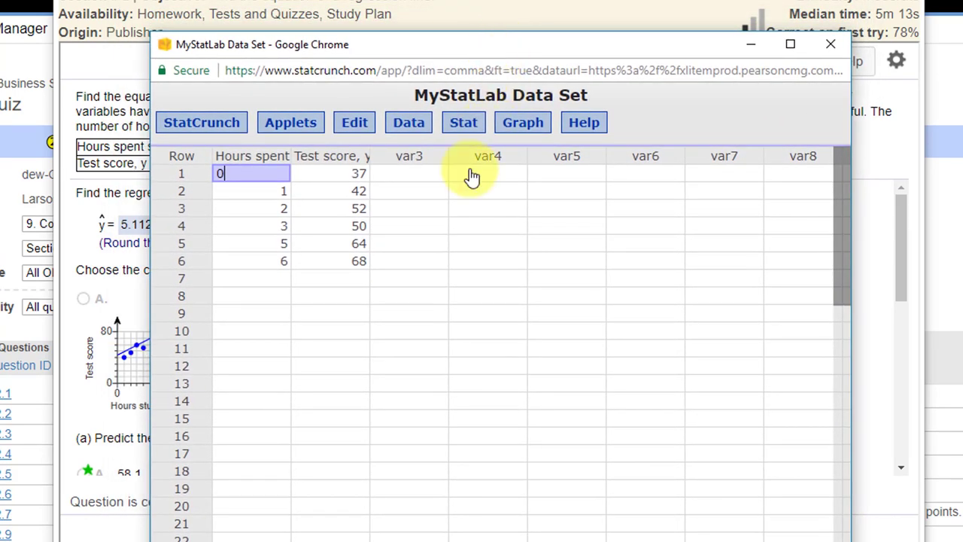
Start a Simple Linear regression with Hours spent studying as X and Test score as Y.
{"action": "left_click", "coordinate": [473, 132]}
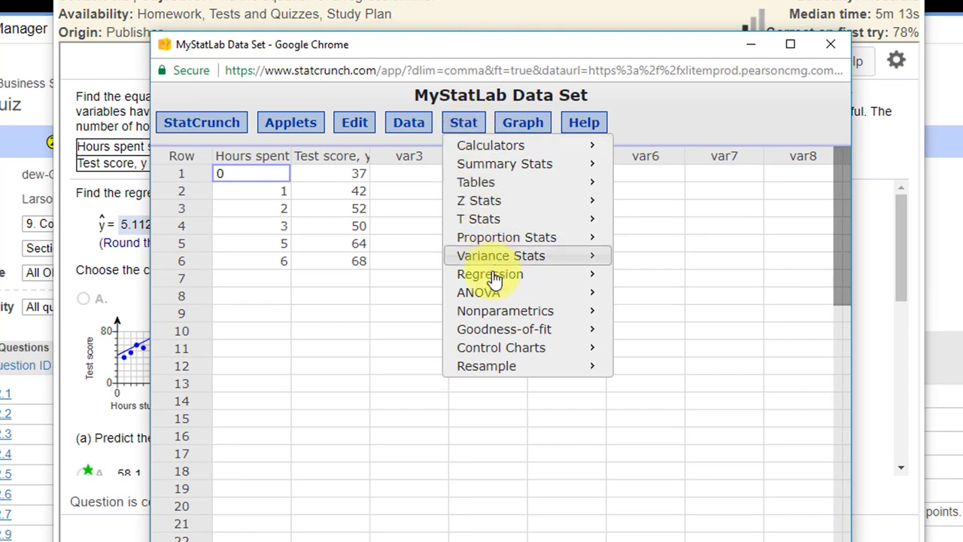
{"action": "mouse_move", "coordinate": [496, 275]}
{"action": "left_click", "coordinate": [676, 278]}
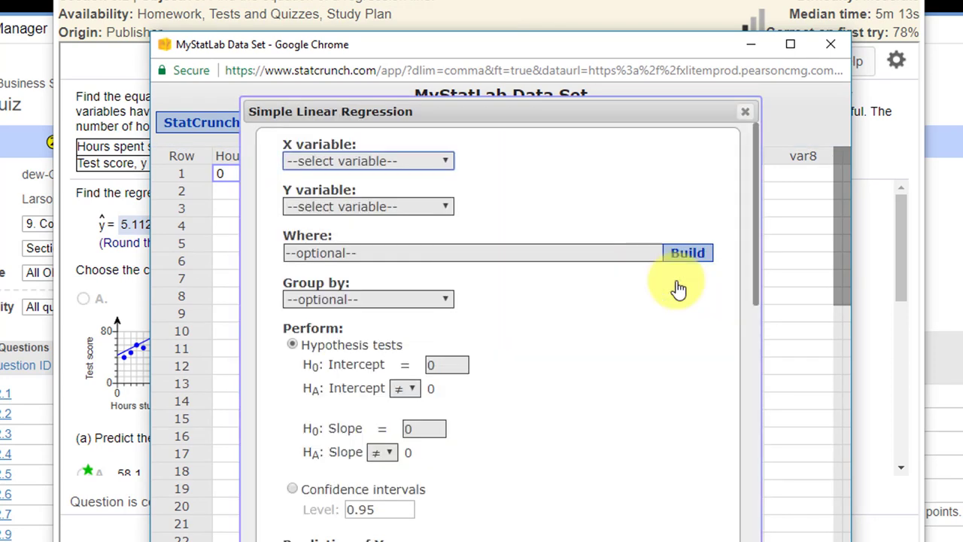
{"action": "left_click", "coordinate": [447, 161]}
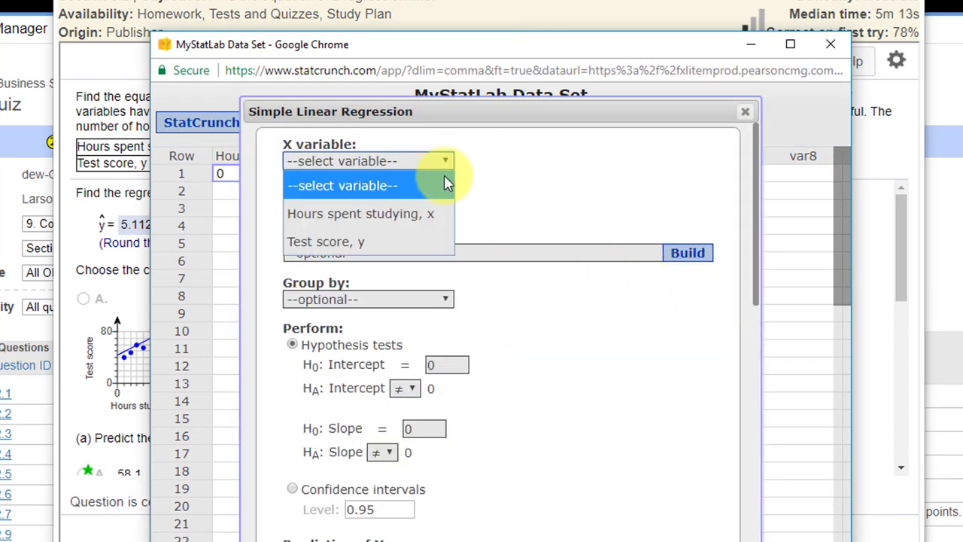
{"action": "left_click", "coordinate": [444, 215]}
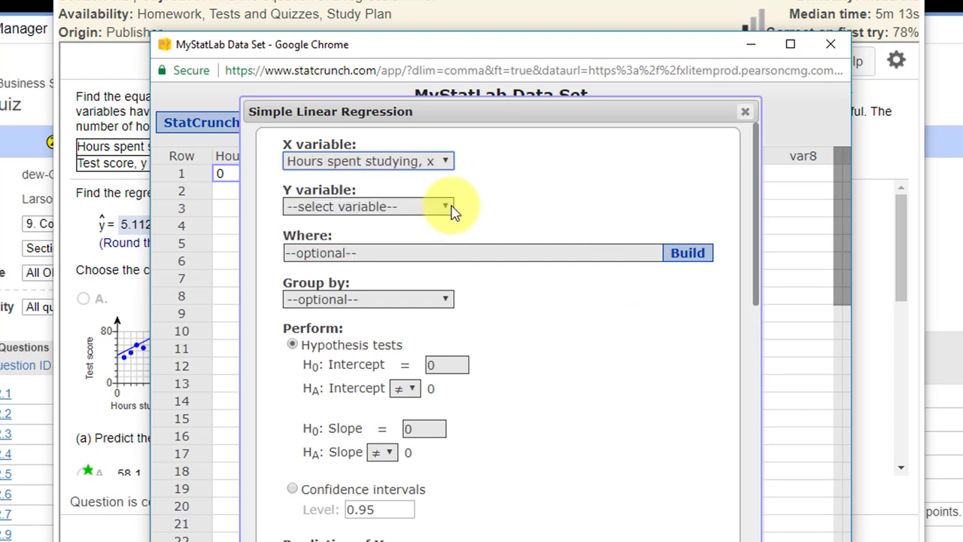
{"action": "left_click", "coordinate": [448, 207]}
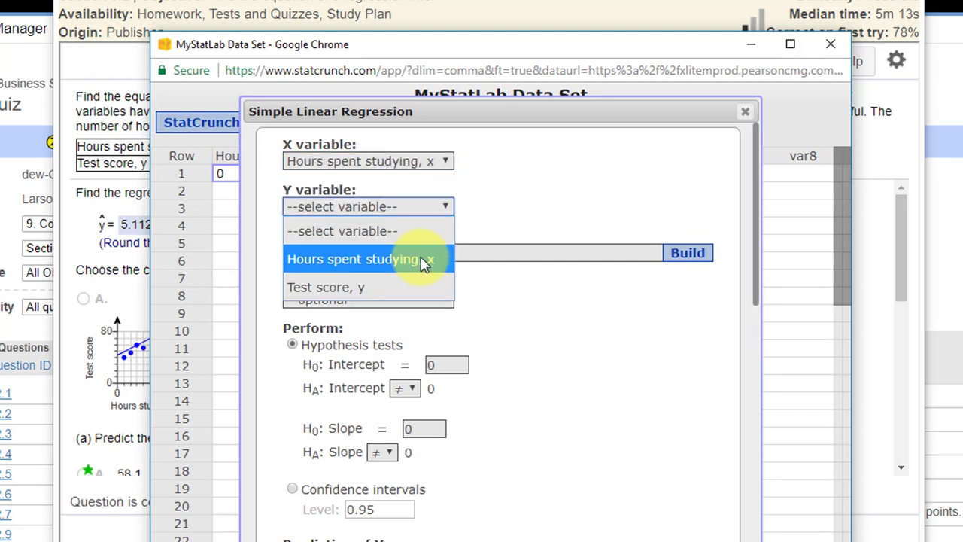
{"action": "left_click", "coordinate": [420, 289]}
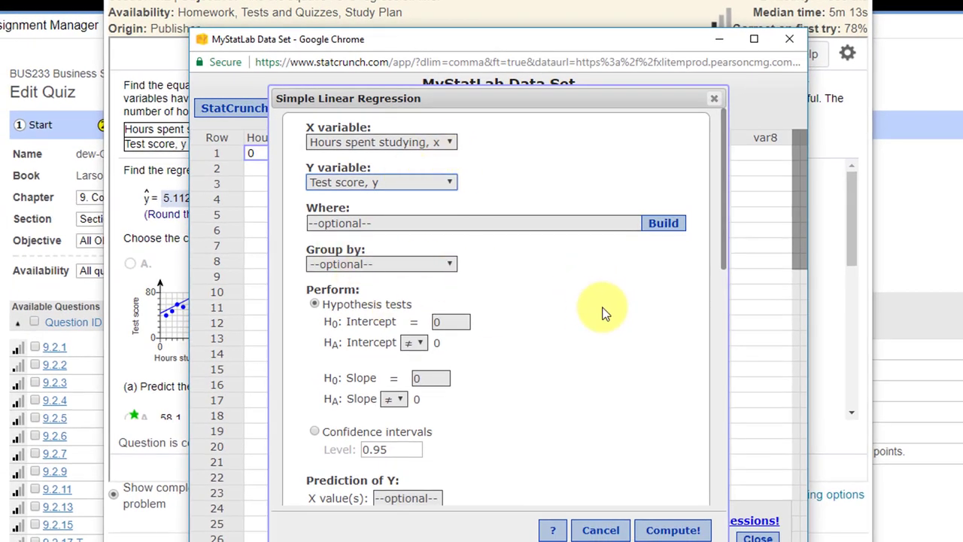
{"action": "scroll", "coordinate": [601, 309], "scroll_direction": "down", "scroll_amount": 1}
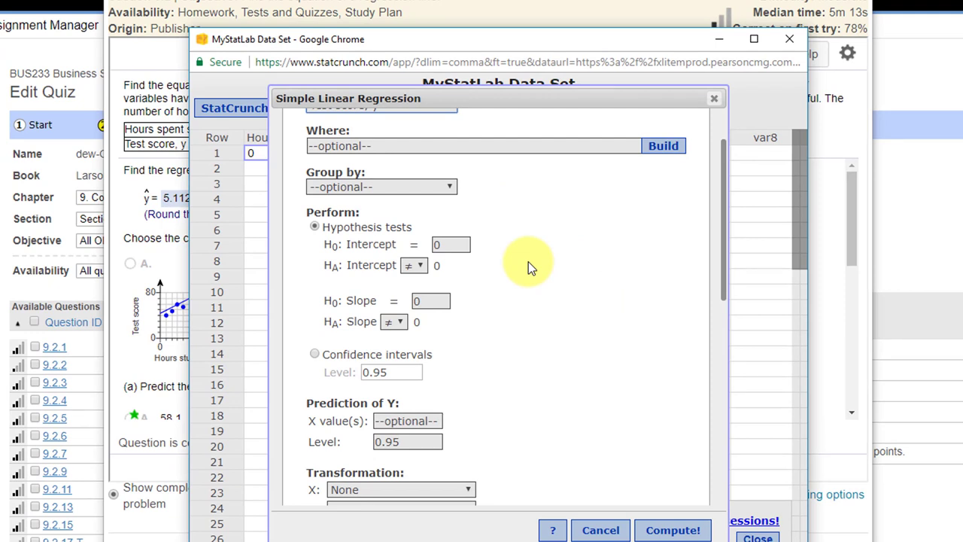
{"action": "scroll", "coordinate": [528, 262], "scroll_direction": "down", "scroll_amount": 2}
{"action": "scroll", "coordinate": [499, 227], "scroll_direction": "down", "scroll_amount": 1}
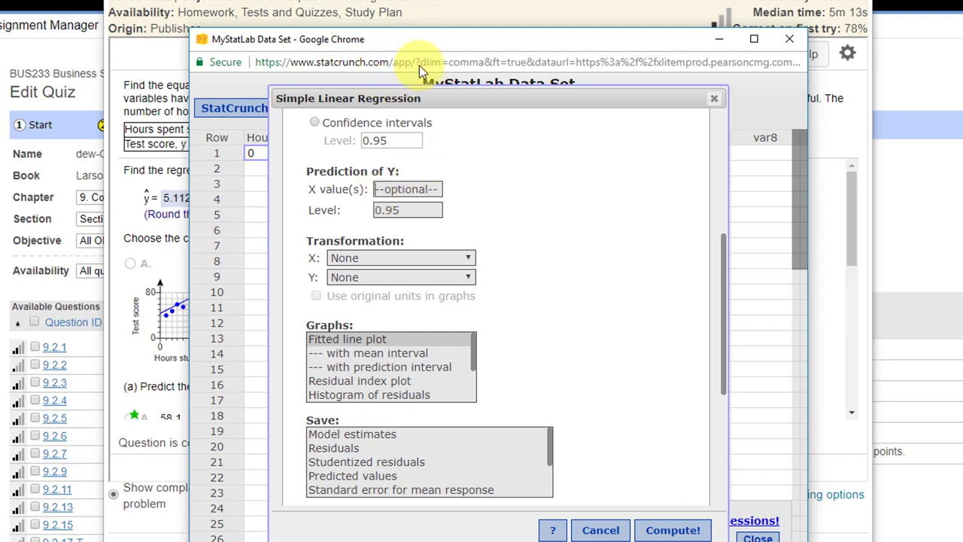
Enter prediction X values 4, 3.5, 12, 2.5 and select the Fitted line plot graph.
{"action": "left_click_drag", "start_coordinate": [419, 47], "coordinate": [435, 180]}
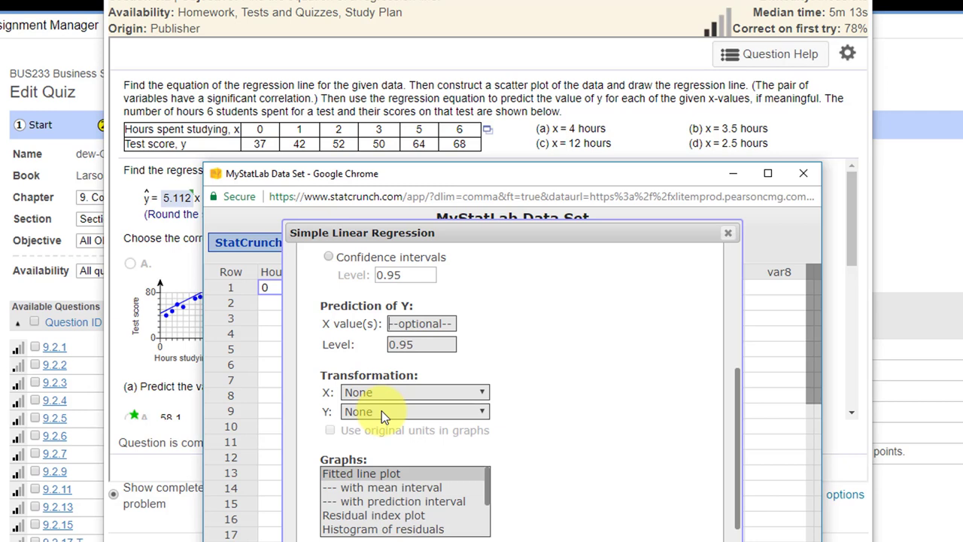
{"action": "type", "text": "4,3,5"}
{"action": "key", "text": "BackSpace"}
{"action": "key", "text": "BackSpace"}
{"action": "type", "text": ".5,12,2.5"}
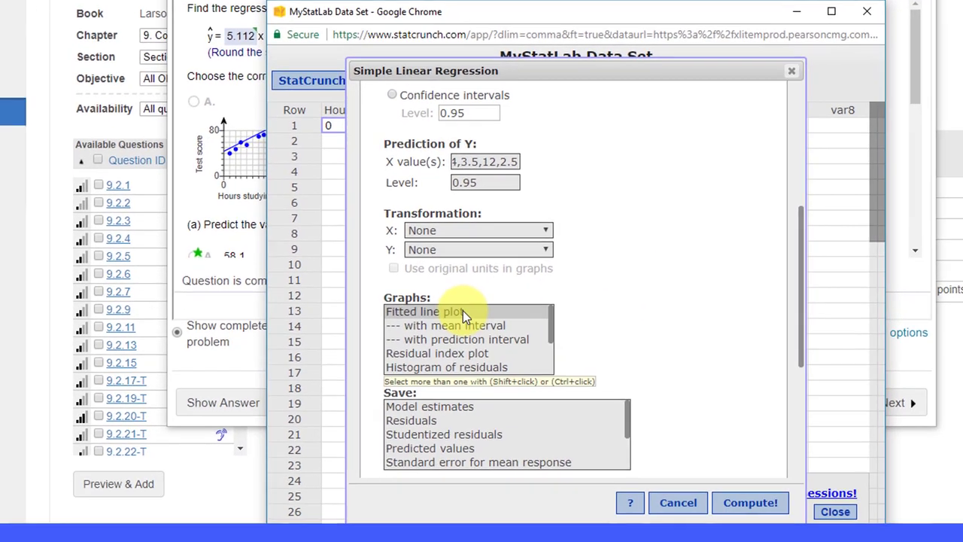
{"action": "left_click", "coordinate": [462, 310]}
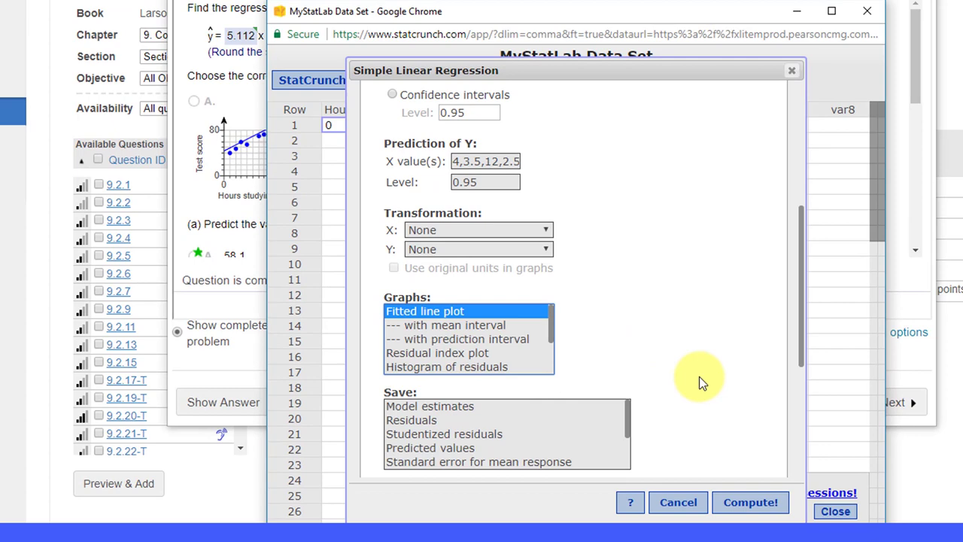
{"action": "left_click_drag", "start_coordinate": [800, 364], "coordinate": [779, 448]}
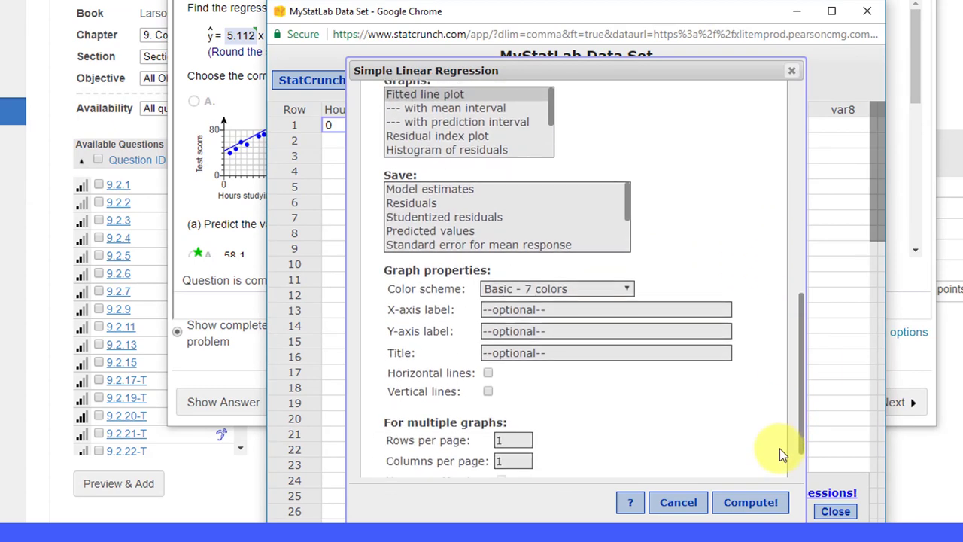
Compute the regression and enlarge the results panel to reveal the full Predicted values table.
{"action": "left_click", "coordinate": [750, 502]}
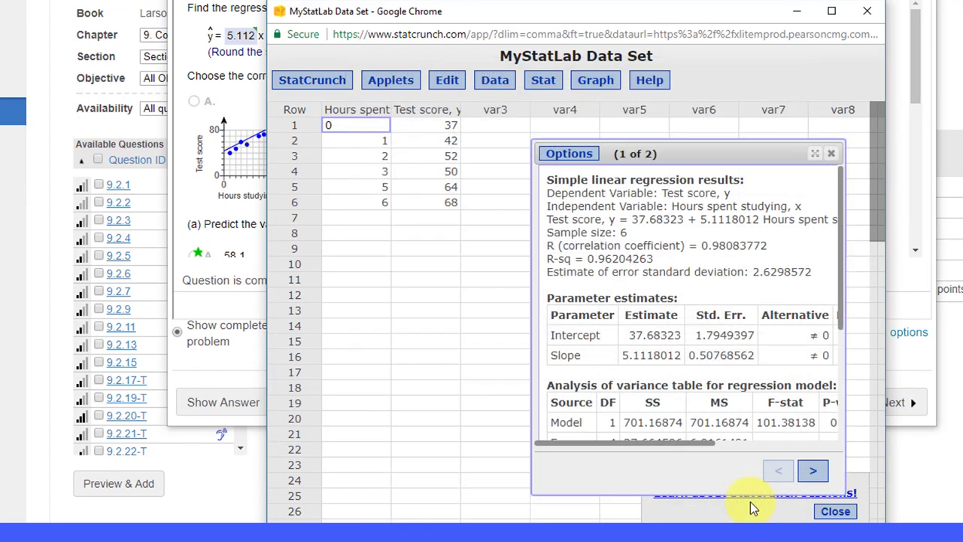
{"action": "left_click_drag", "start_coordinate": [598, 7], "coordinate": [609, 21]}
{"action": "left_click_drag", "start_coordinate": [852, 241], "coordinate": [962, 241]}
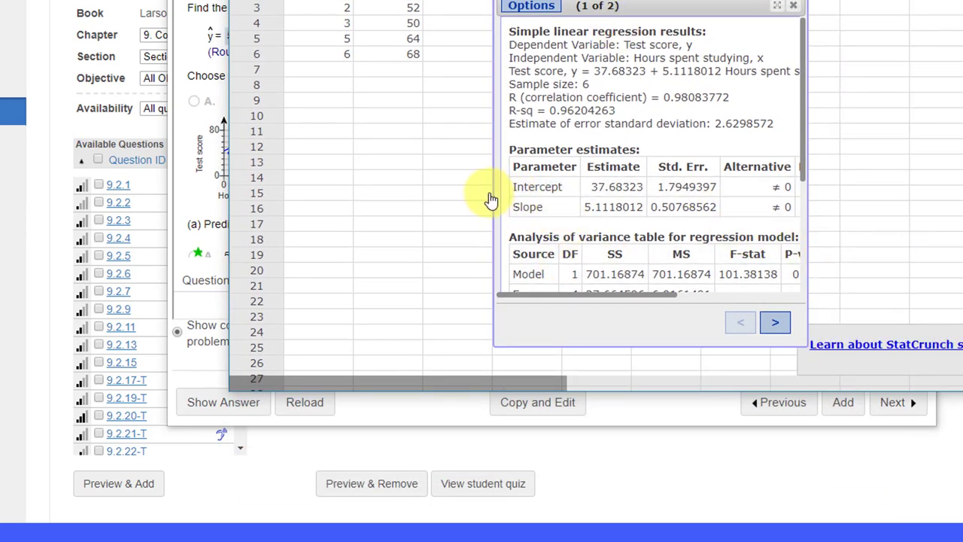
{"action": "left_click_drag", "start_coordinate": [494, 197], "coordinate": [316, 189]}
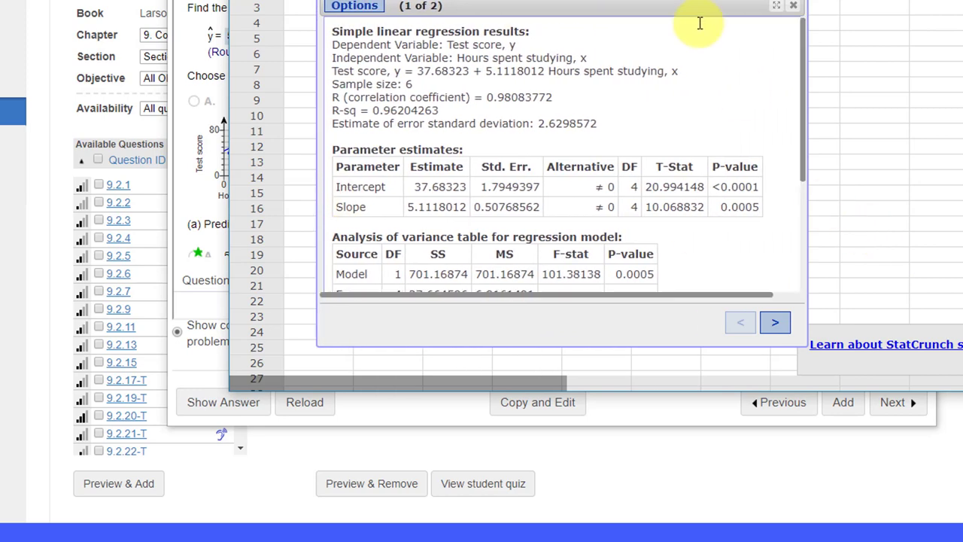
{"action": "left_click_drag", "start_coordinate": [684, 8], "coordinate": [725, 0]}
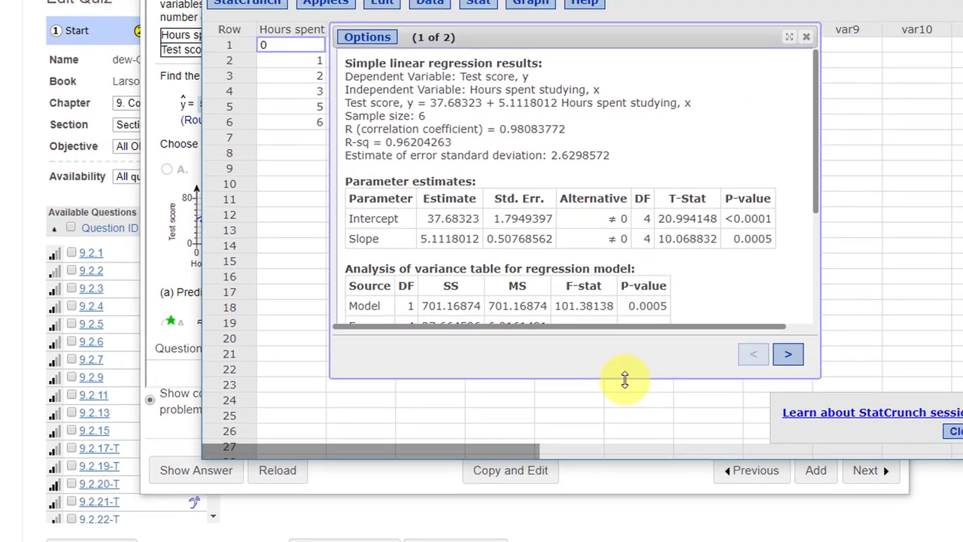
{"action": "left_click_drag", "start_coordinate": [643, 315], "coordinate": [644, 389]}
{"action": "left_click_drag", "start_coordinate": [538, 103], "coordinate": [536, 46]}
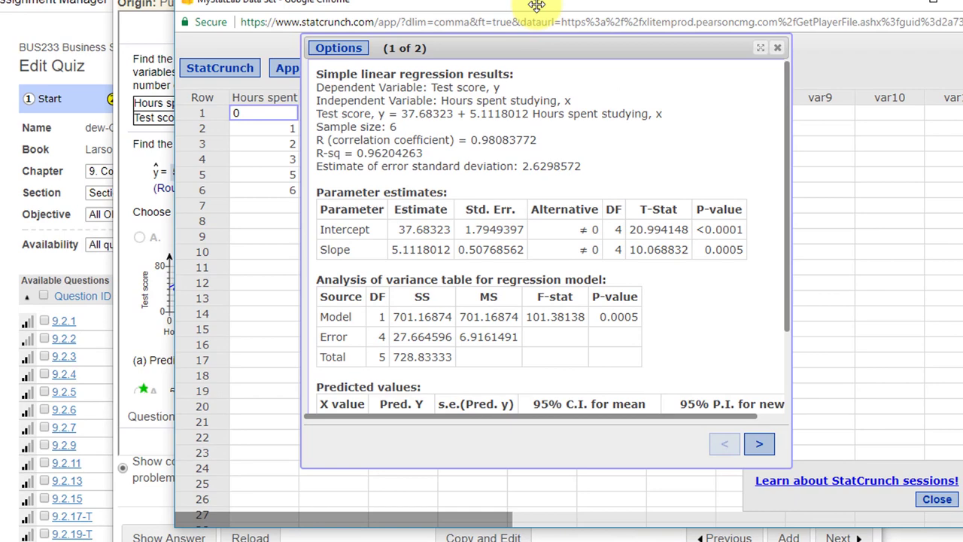
{"action": "left_click_drag", "start_coordinate": [548, 467], "coordinate": [546, 524]}
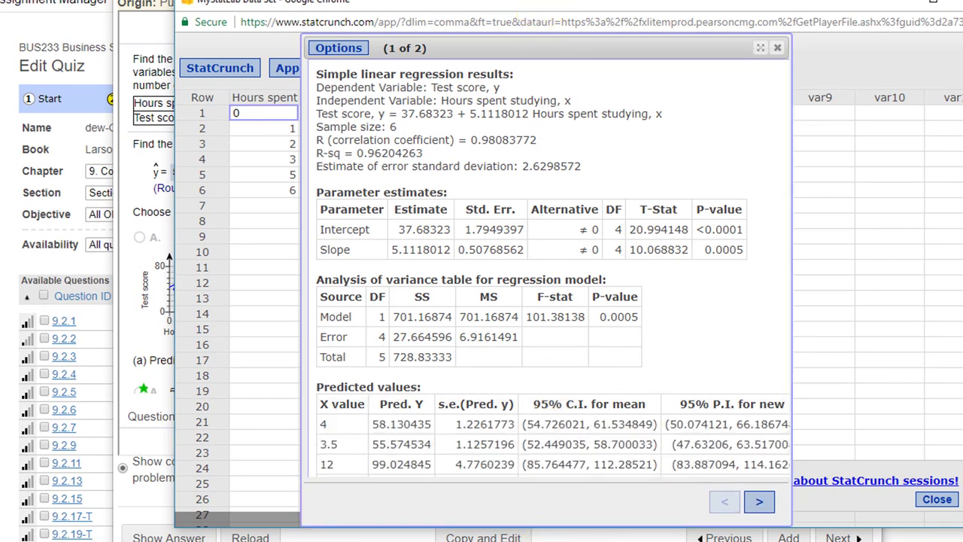
Shift the StatCrunch window to compare predicted scores 58.13, 55.57, 99.02, 50.46 with the quiz.
{"action": "scroll", "coordinate": [634, 344], "scroll_direction": "down", "scroll_amount": 1}
{"action": "scroll", "coordinate": [634, 327], "scroll_direction": "up", "scroll_amount": 1}
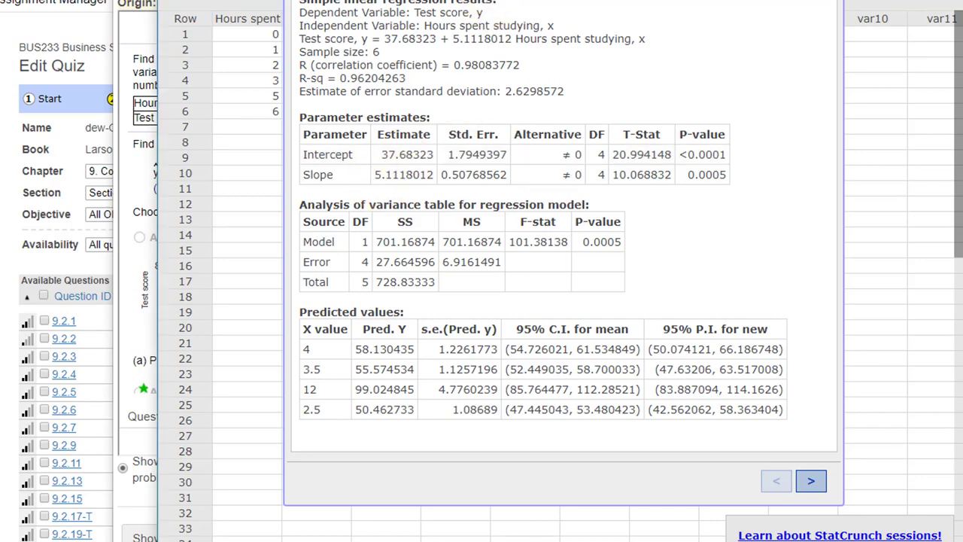
{"action": "left_click_drag", "start_coordinate": [511, 0], "coordinate": [630, 18]}
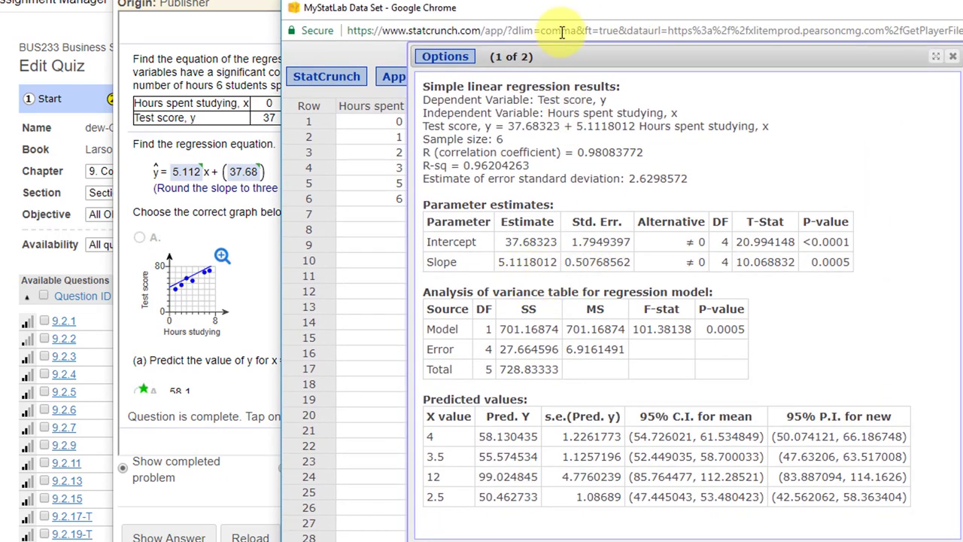
{"action": "left_click_drag", "start_coordinate": [566, 23], "coordinate": [497, 0]}
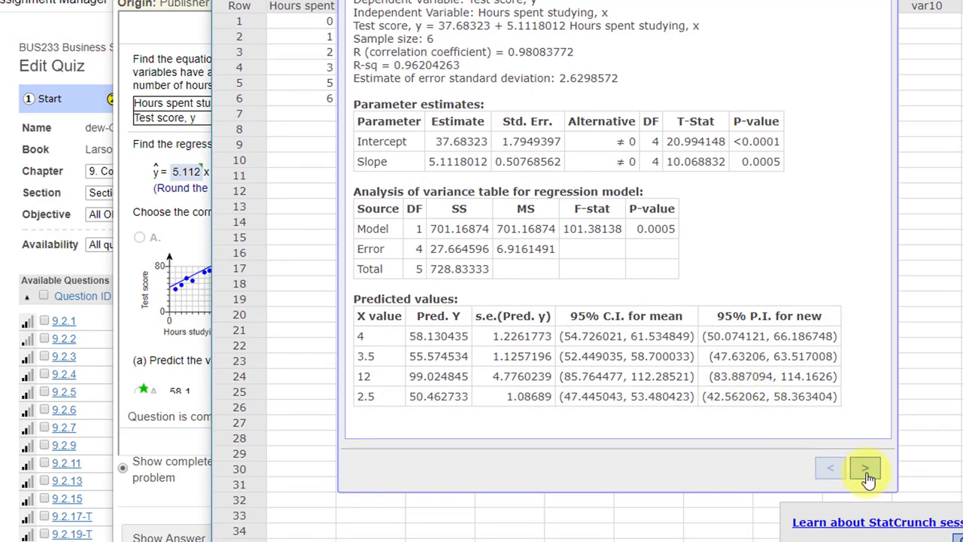
Show the fitted line plot and change its y-axis minimum from 37 to 0.
{"action": "left_click", "coordinate": [866, 471]}
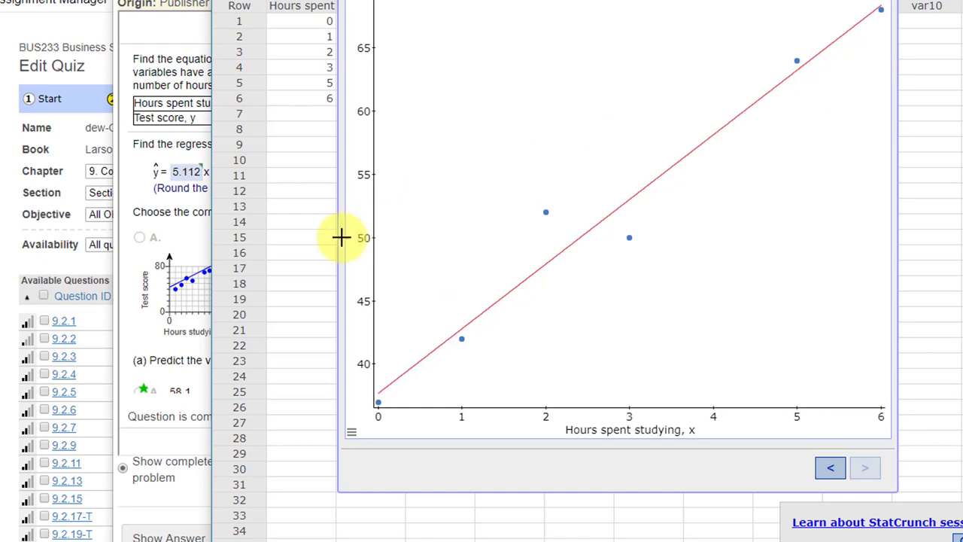
{"action": "left_click_drag", "start_coordinate": [400, 0], "coordinate": [372, 0]}
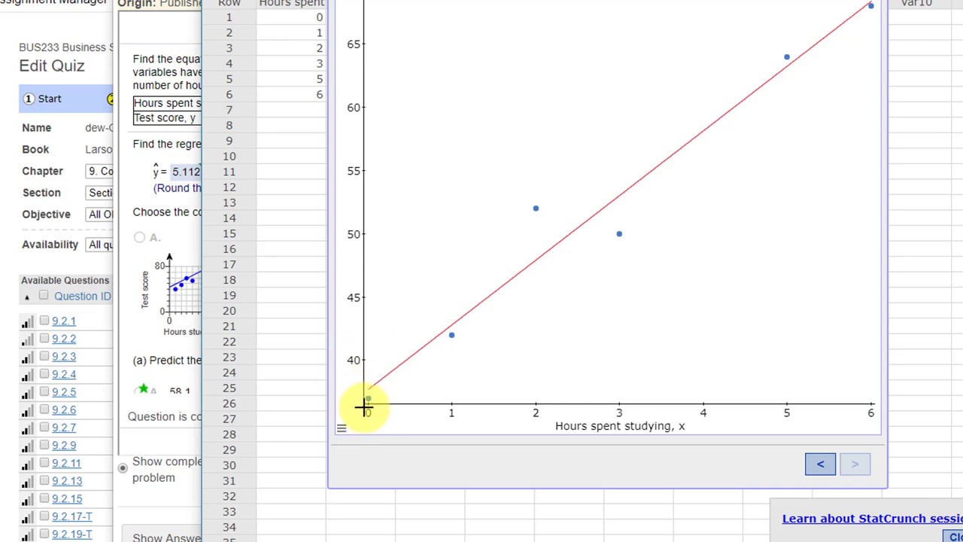
{"action": "left_click", "coordinate": [341, 428]}
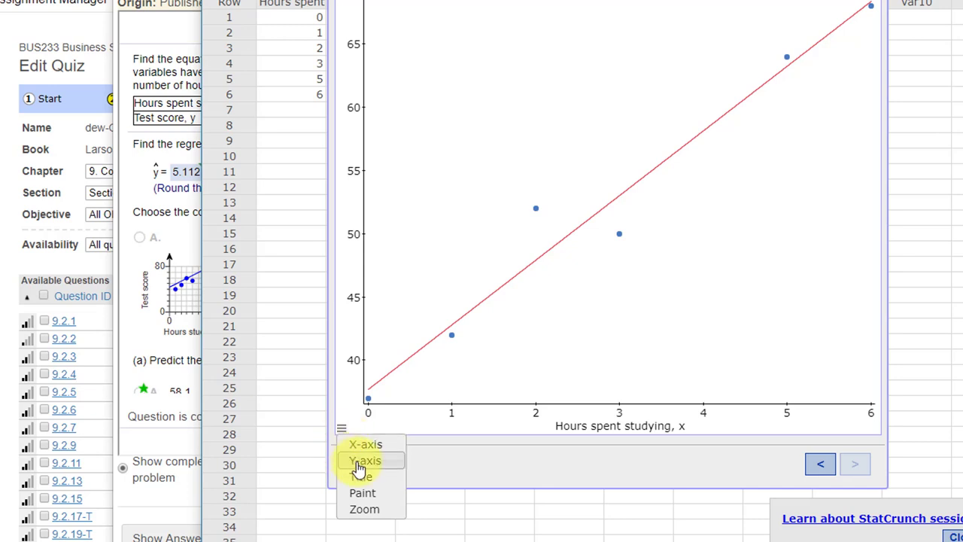
{"action": "left_click", "coordinate": [365, 460]}
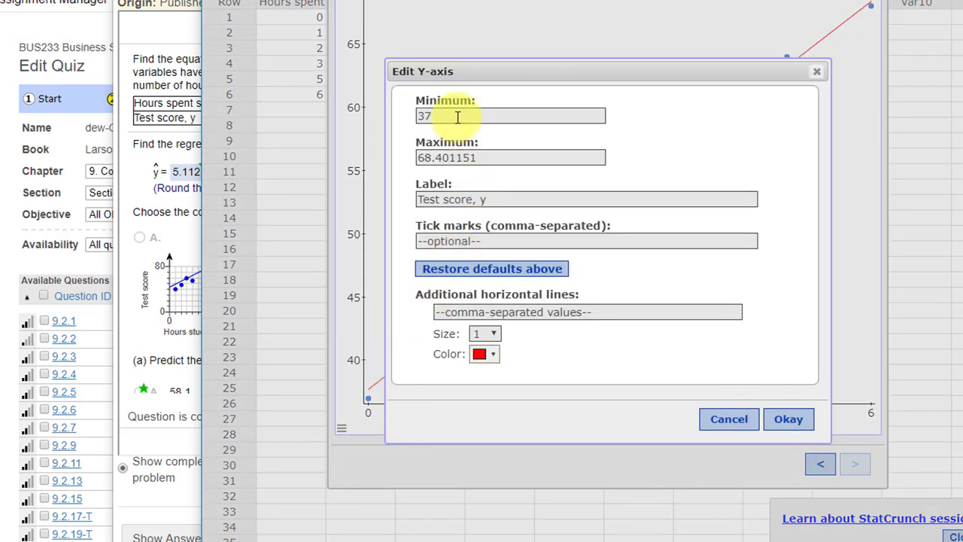
{"action": "left_click_drag", "start_coordinate": [489, 115], "coordinate": [380, 115]}
{"action": "type", "text": "0"}
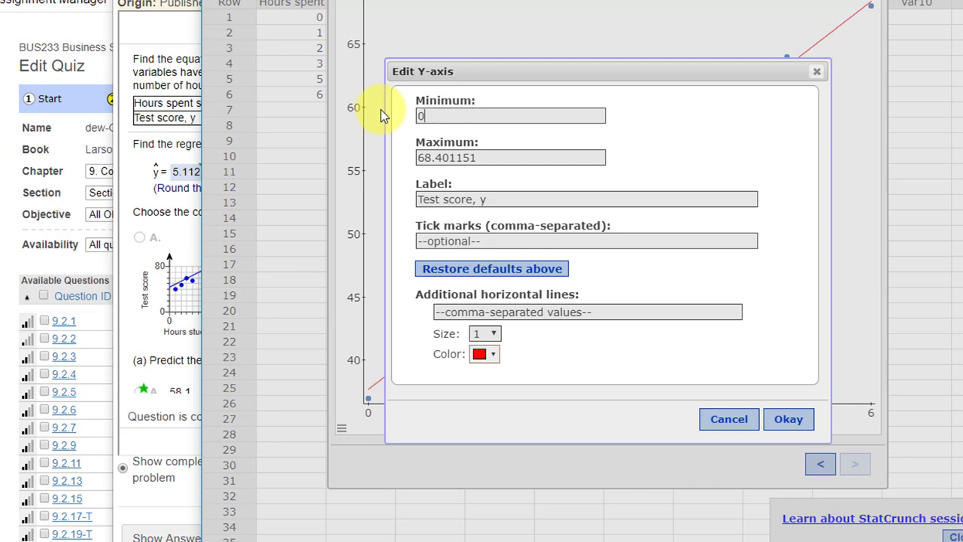
{"action": "left_click", "coordinate": [786, 420]}
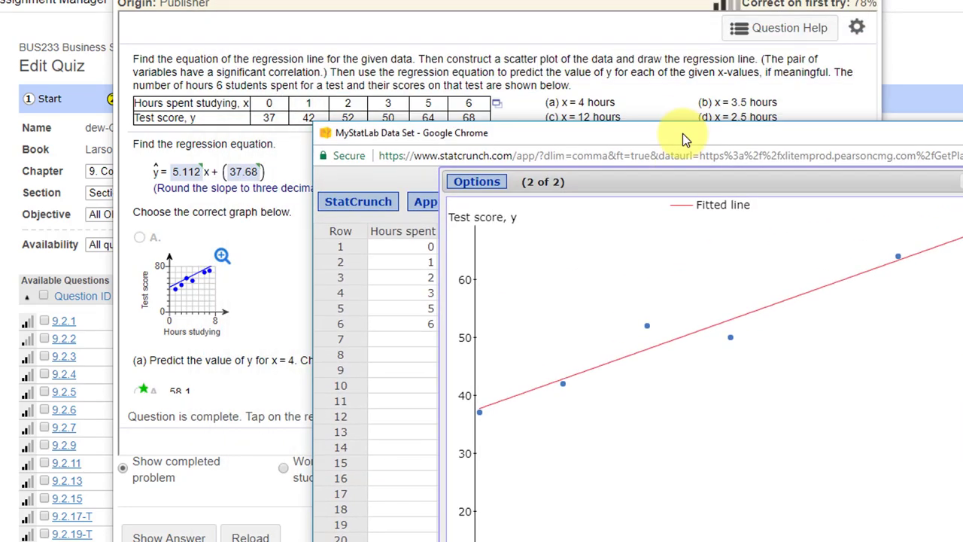
{"action": "left_click_drag", "start_coordinate": [682, 133], "coordinate": [173, 0]}
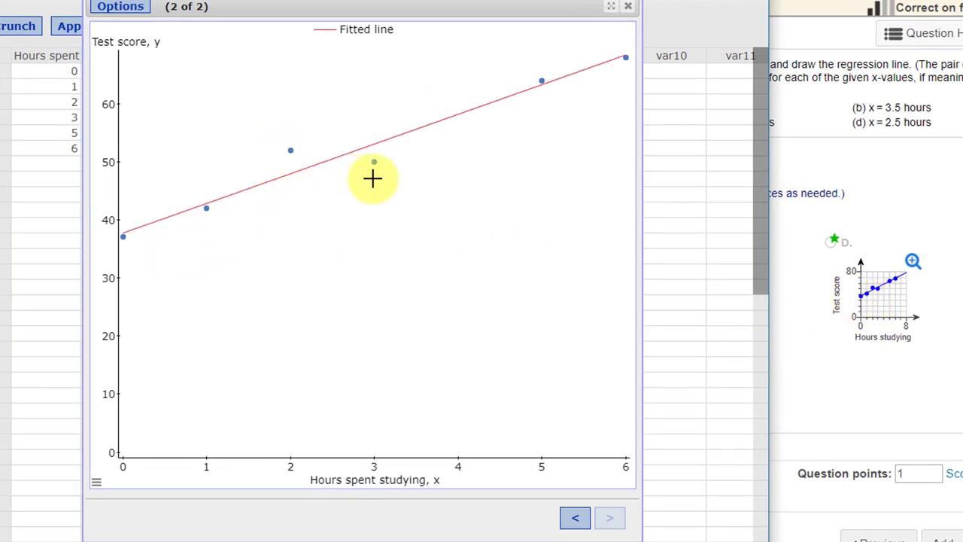
{"action": "mouse_move", "coordinate": [544, 83]}
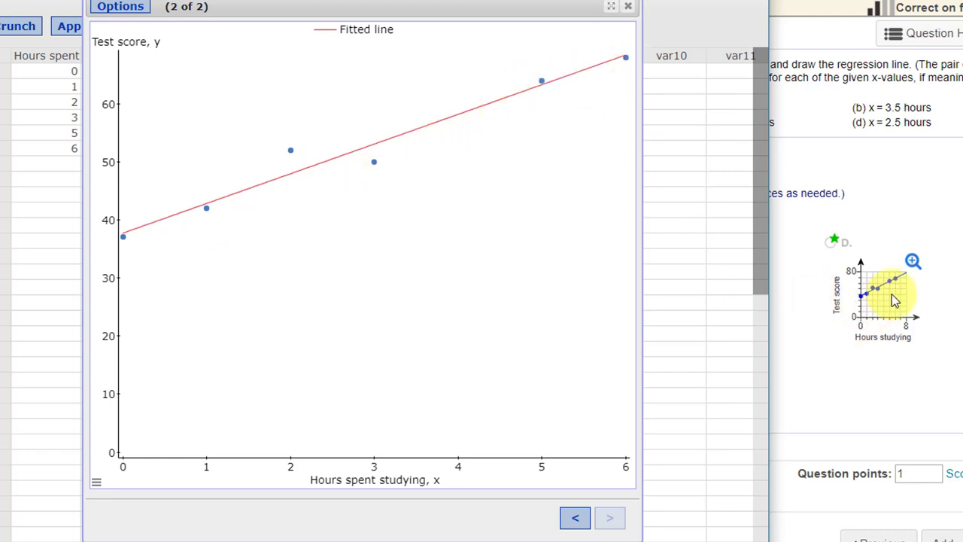
{"action": "left_click_drag", "start_coordinate": [509, 13], "coordinate": [831, 323]}
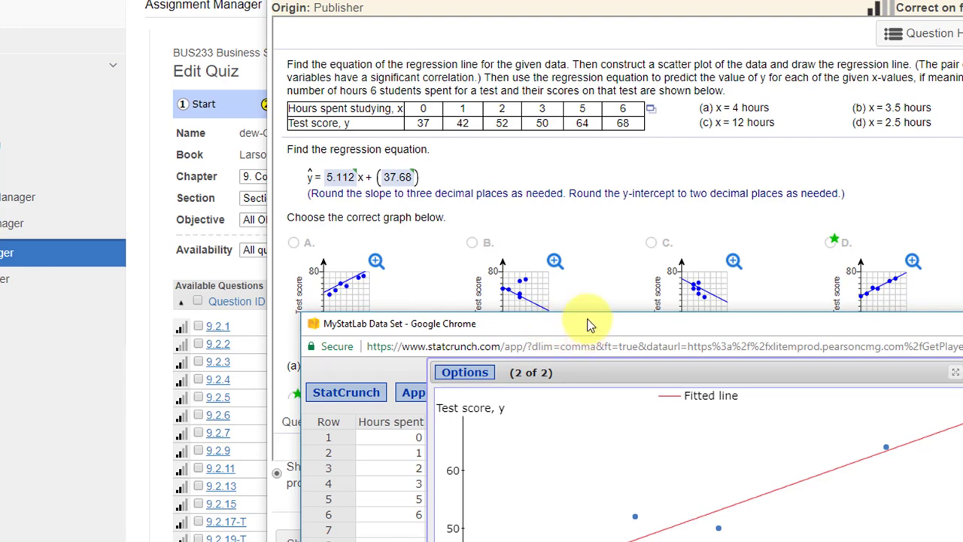
{"action": "left_click_drag", "start_coordinate": [589, 324], "coordinate": [578, 39]}
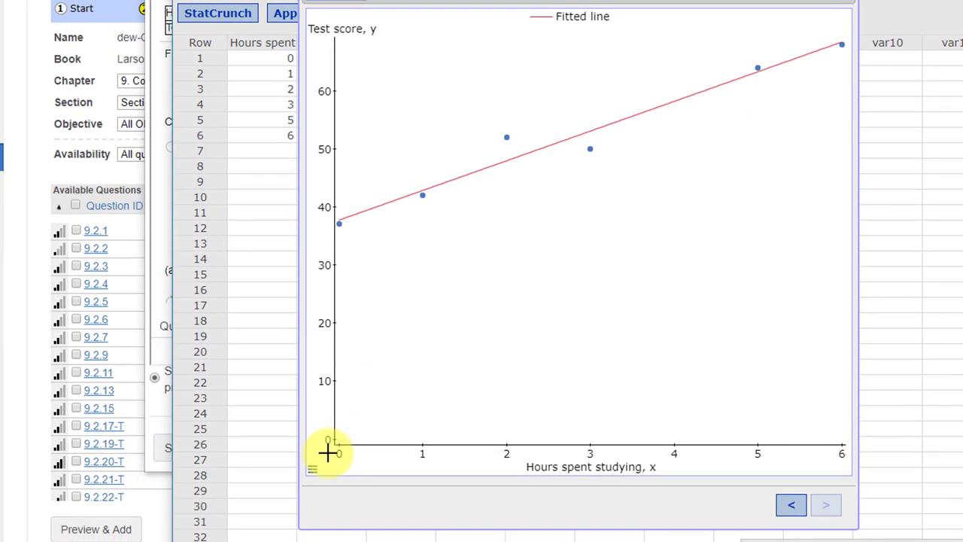
{"action": "left_click", "coordinate": [313, 471]}
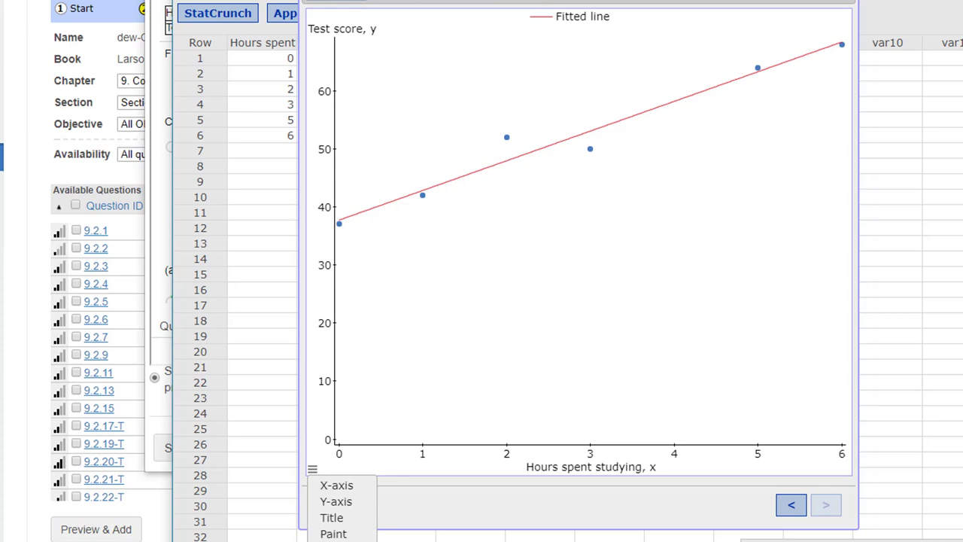
{"action": "scroll", "coordinate": [568, 271], "scroll_direction": "down", "scroll_amount": 1}
{"action": "left_click", "coordinate": [340, 421]}
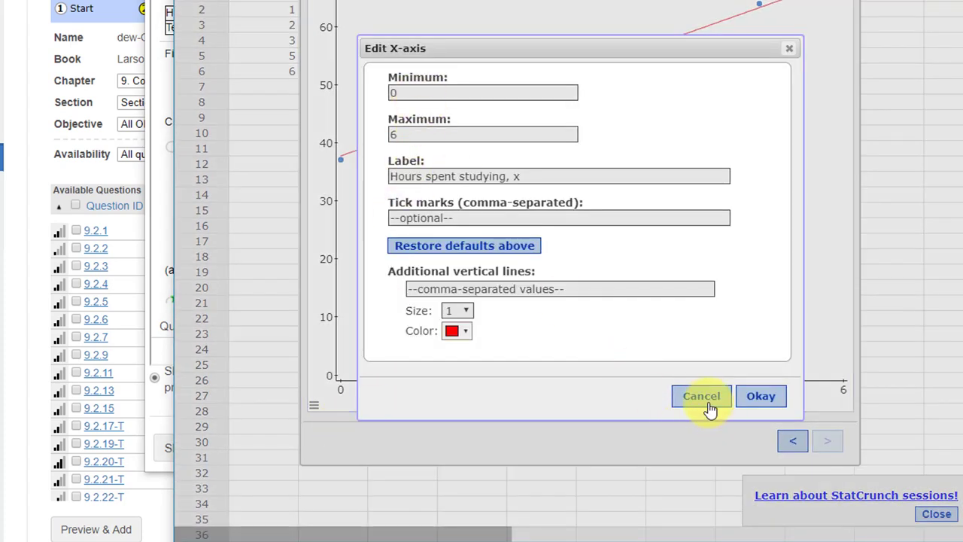
{"action": "left_click", "coordinate": [701, 396]}
{"action": "left_click", "coordinate": [316, 405]}
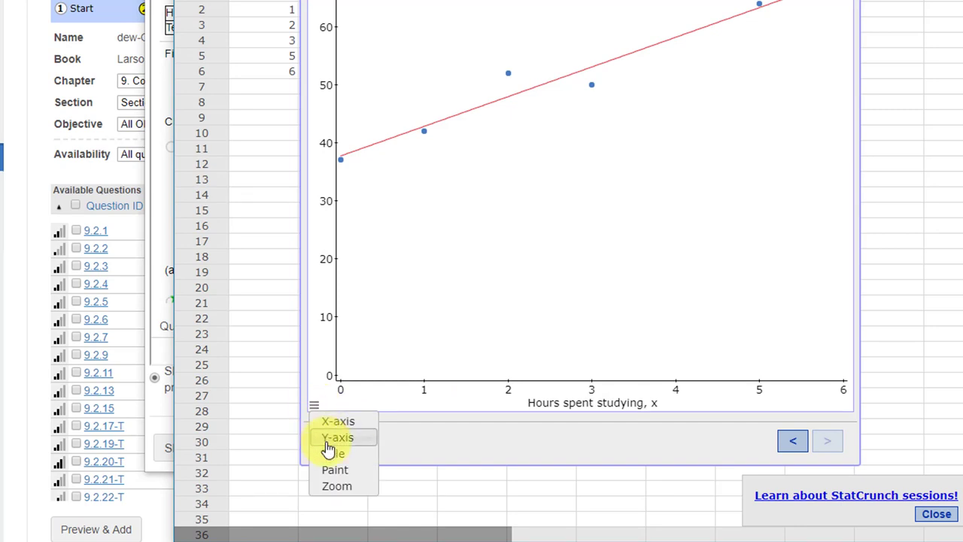
{"action": "left_click", "coordinate": [337, 438]}
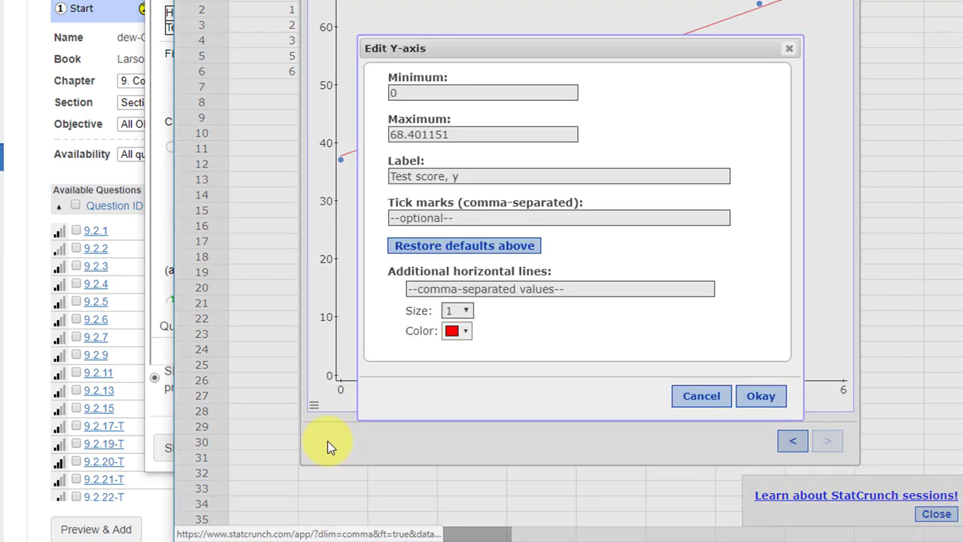
Dismiss the Y-axis settings and return to the regression results page with predicted values.
{"action": "left_click", "coordinate": [705, 398]}
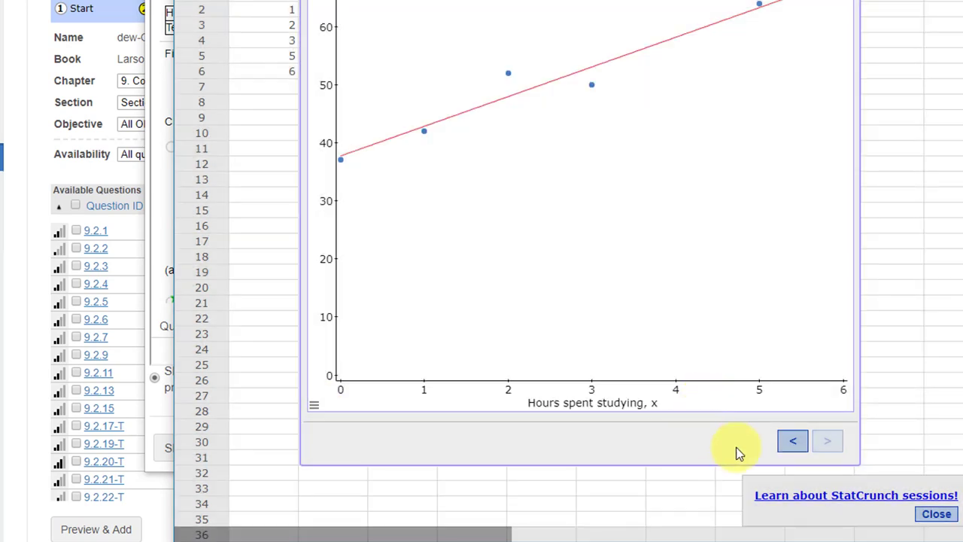
{"action": "left_click", "coordinate": [793, 443]}
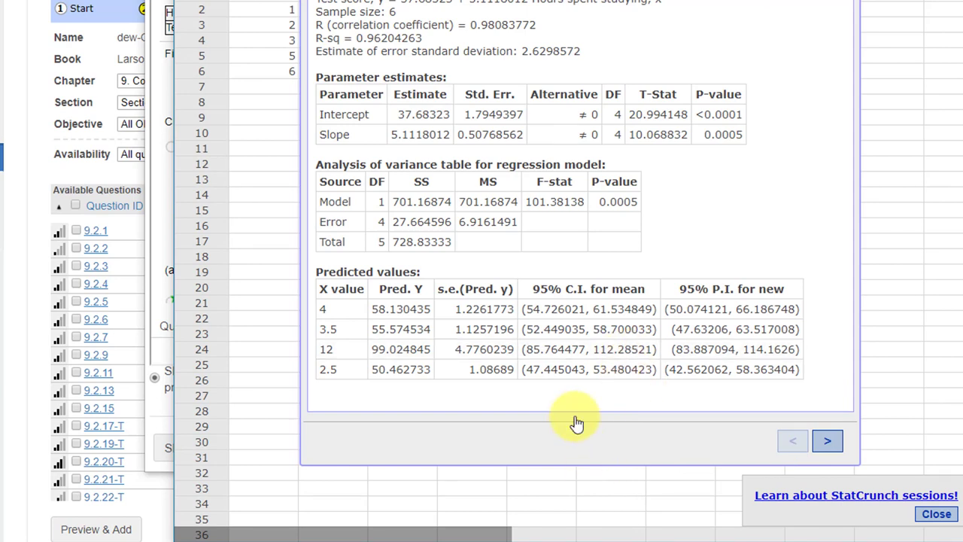